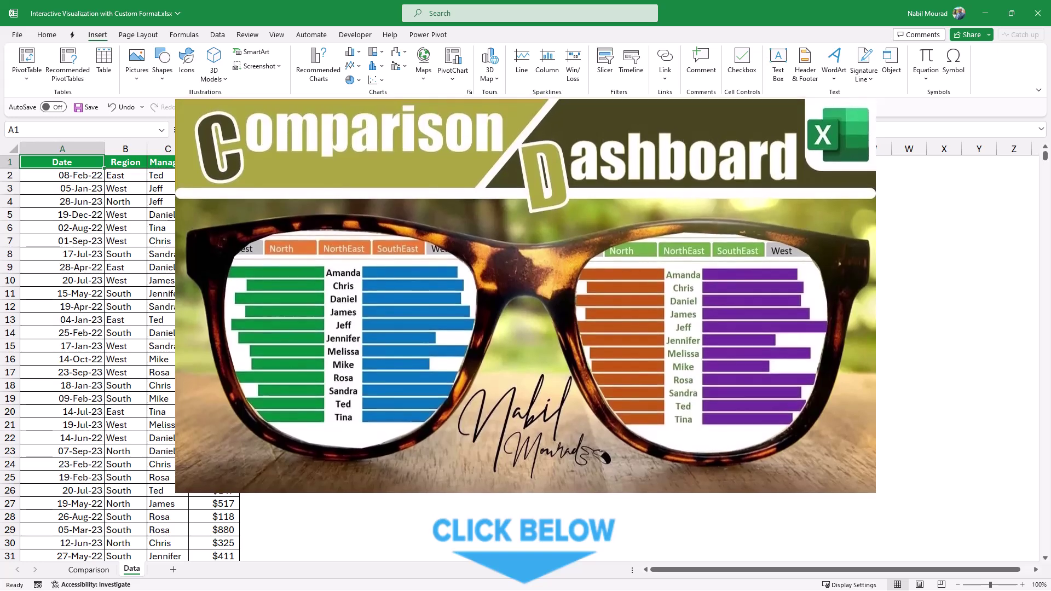
Open the Comparison sheet and test the region slicer on the 2022 and 2023 bars with North, South, West and East in turn
{"action": "key", "text": "ctrl+Page_Up"}
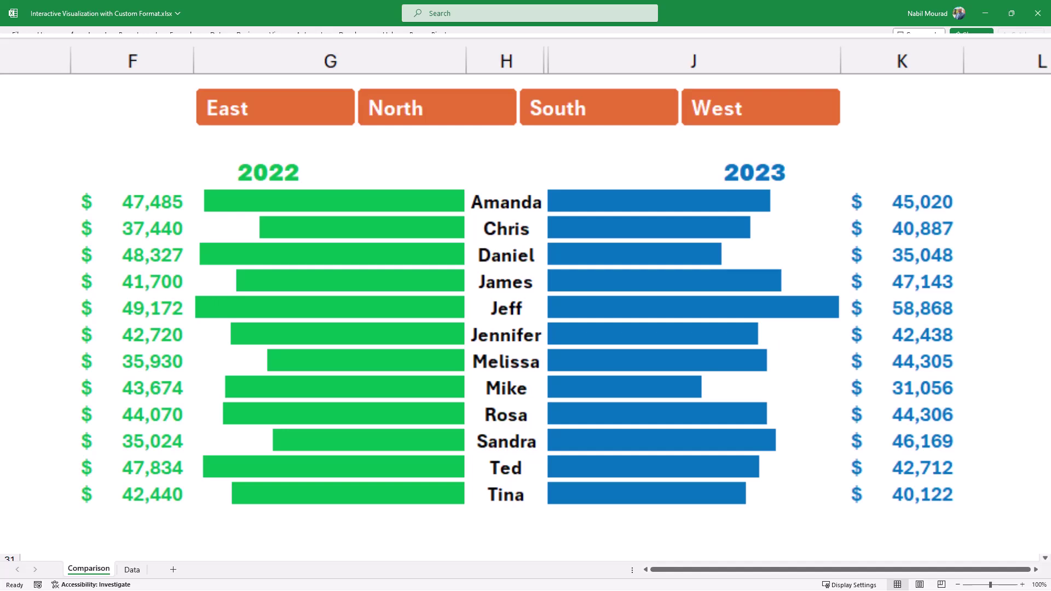
{"action": "left_click", "coordinate": [437, 107]}
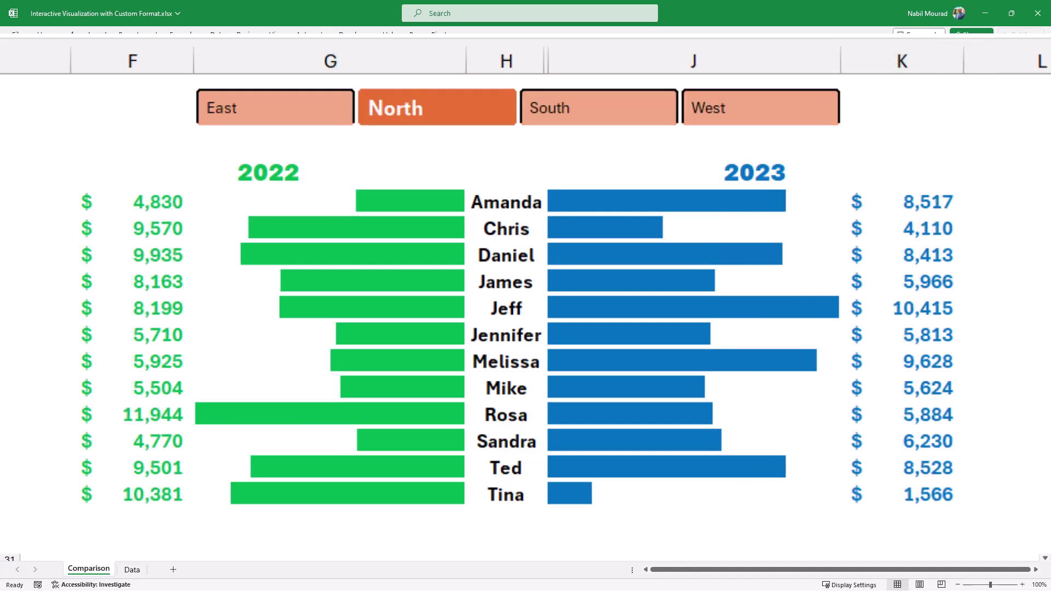
{"action": "left_click", "coordinate": [599, 107]}
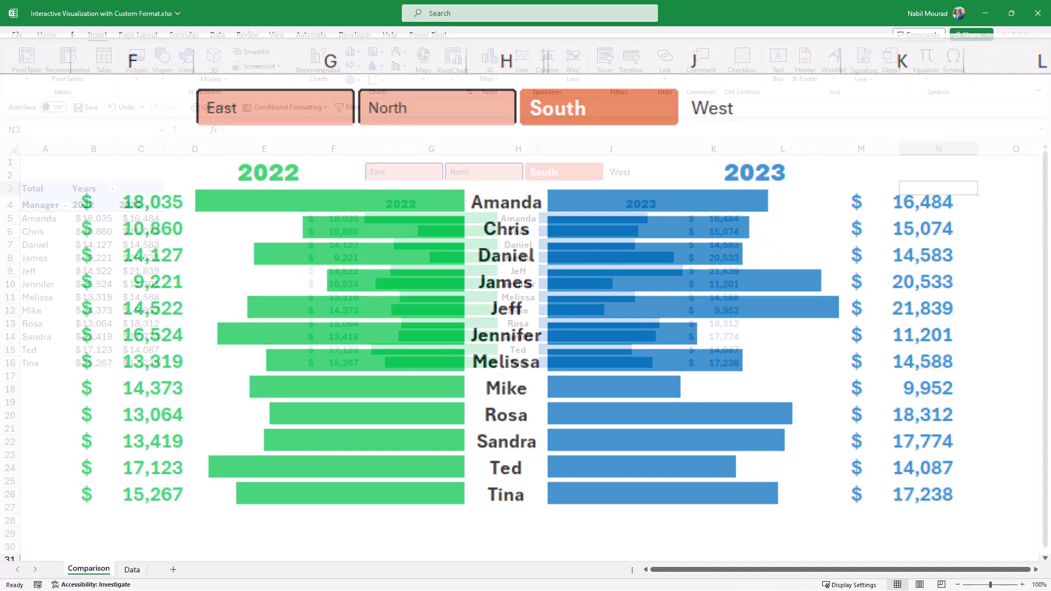
{"action": "left_click", "coordinate": [759, 108]}
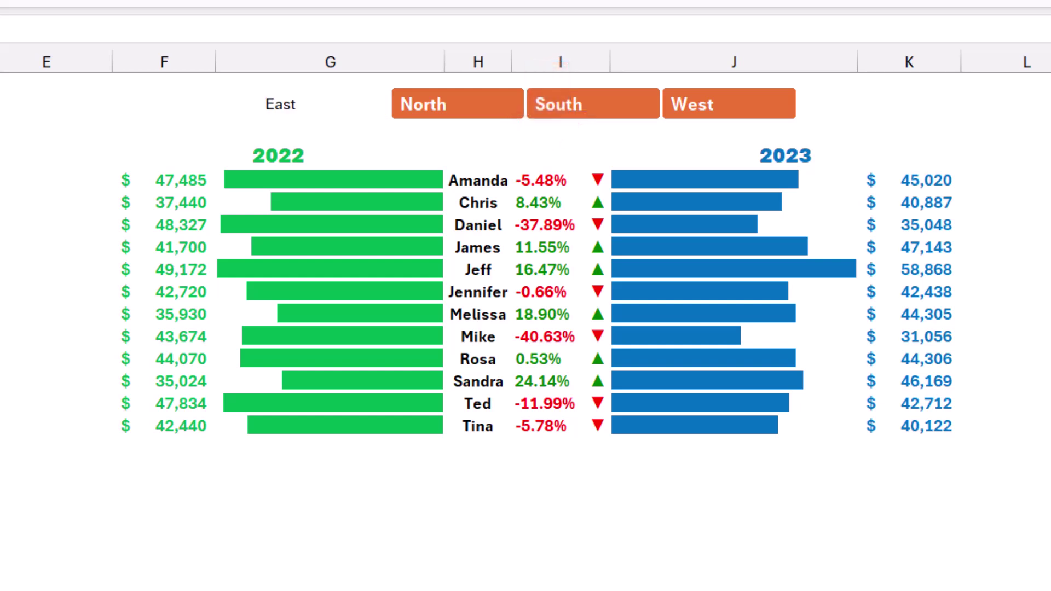
{"action": "left_click", "coordinate": [280, 104]}
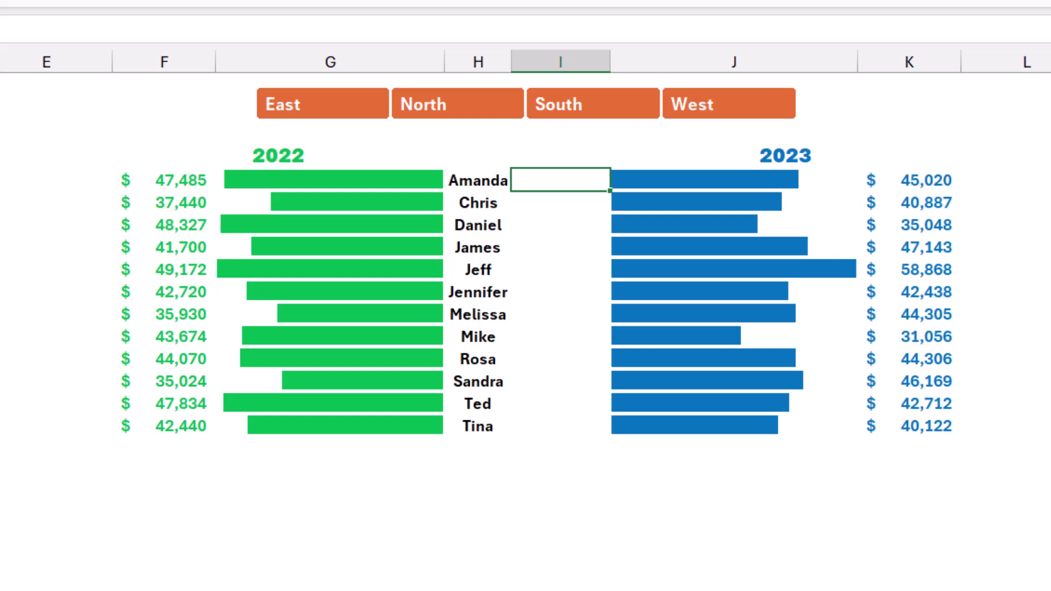
Enter the formula =(K5-F5)/K5 in cell I5 and fill it down to I16 for all managers
{"action": "type", "text": "="}
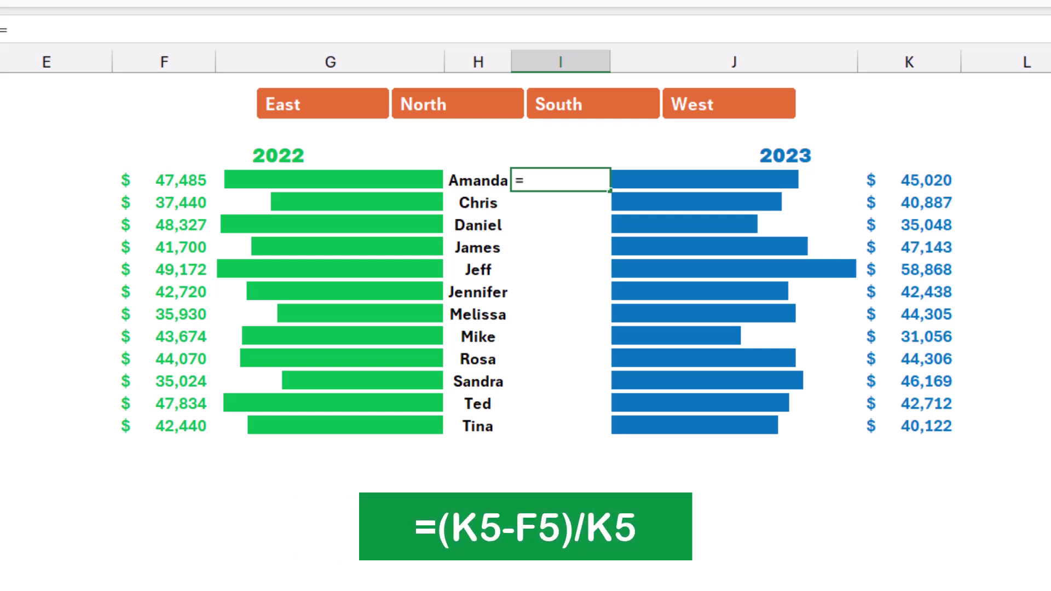
{"action": "type", "text": "("}
{"action": "left_click", "coordinate": [909, 180]}
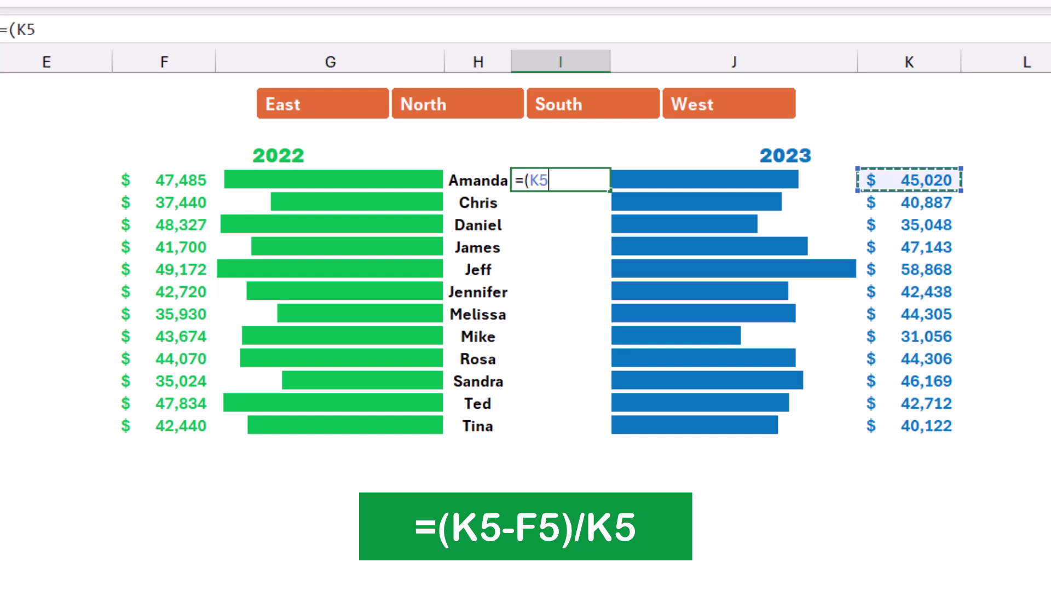
{"action": "type", "text": "-"}
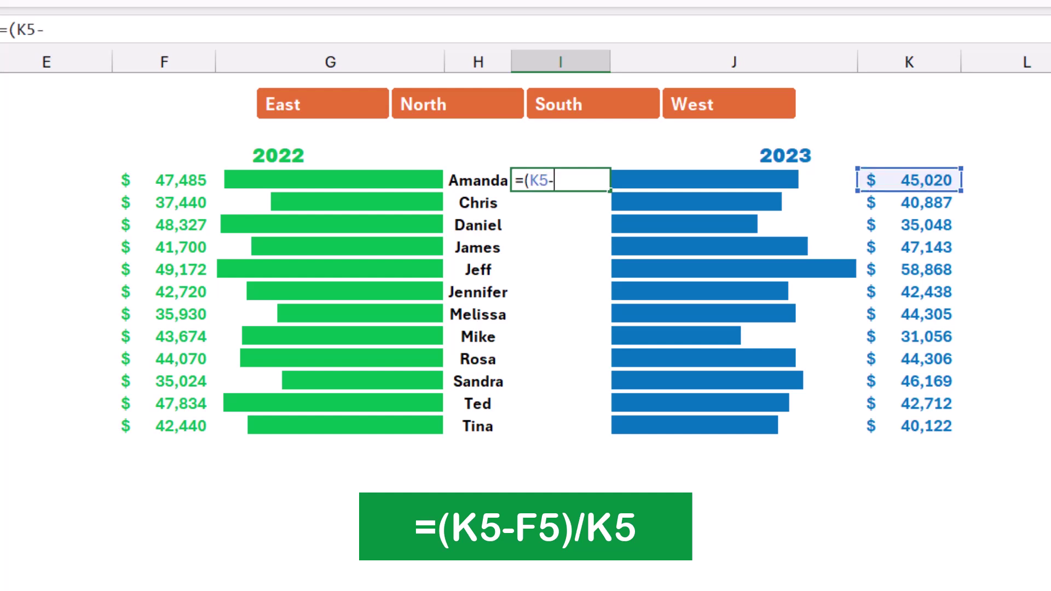
{"action": "left_click", "coordinate": [164, 180]}
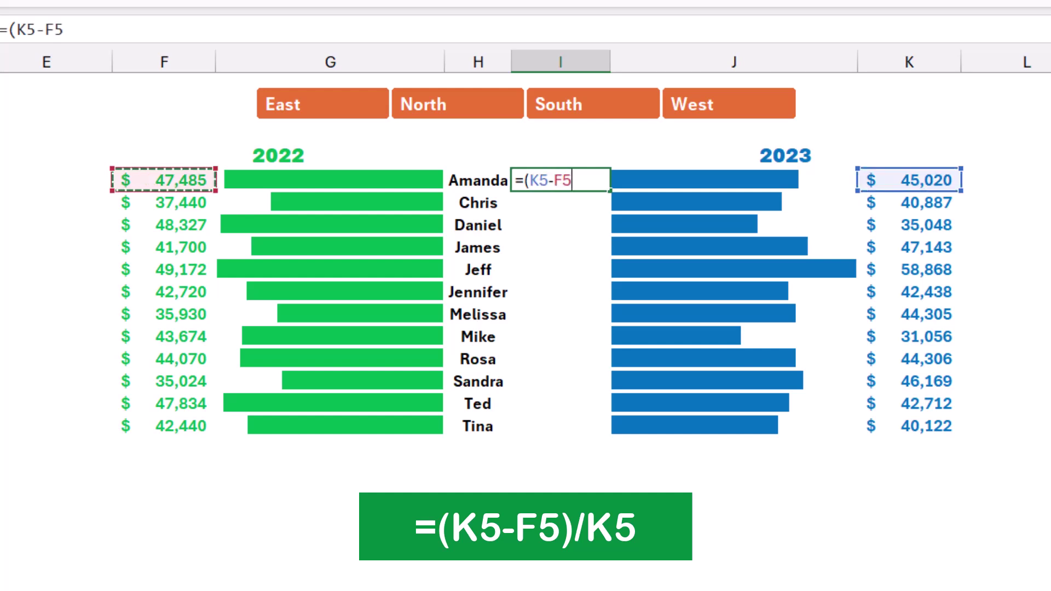
{"action": "type", "text": ")"}
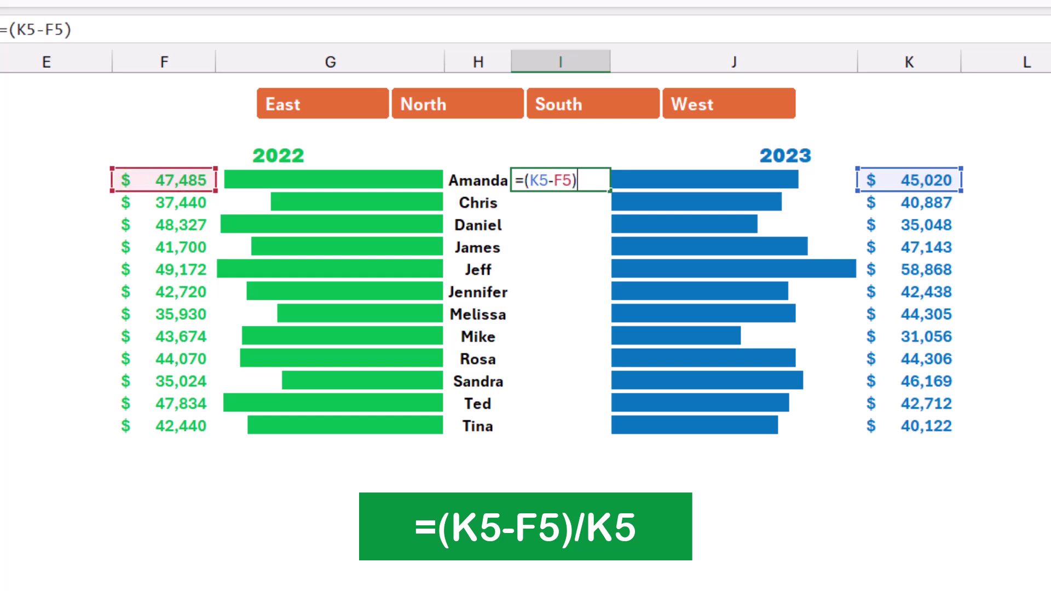
{"action": "type", "text": "/"}
{"action": "left_click", "coordinate": [908, 180]}
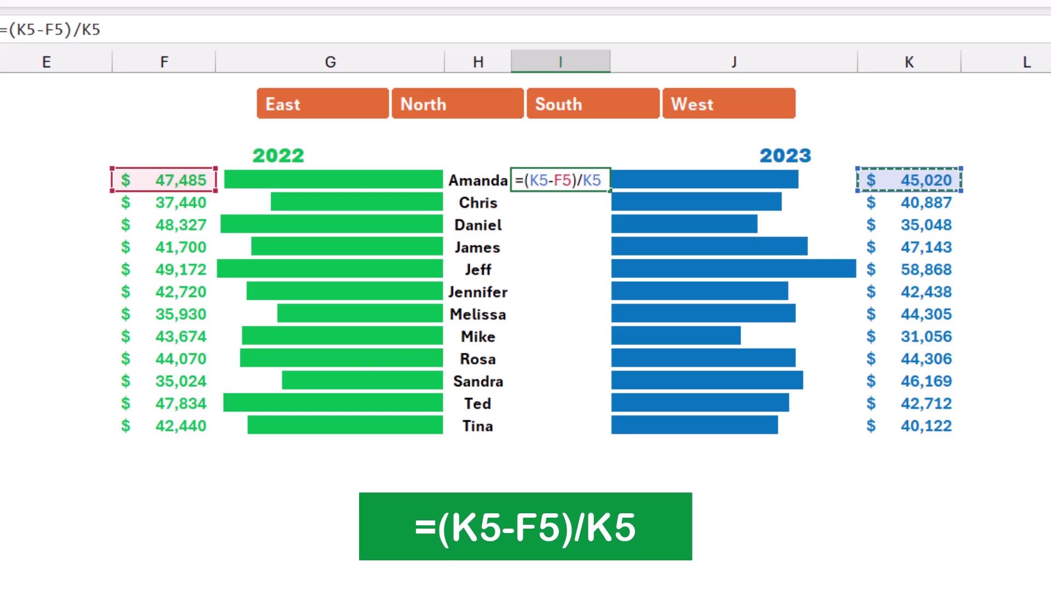
{"action": "key", "text": "ctrl+Return"}
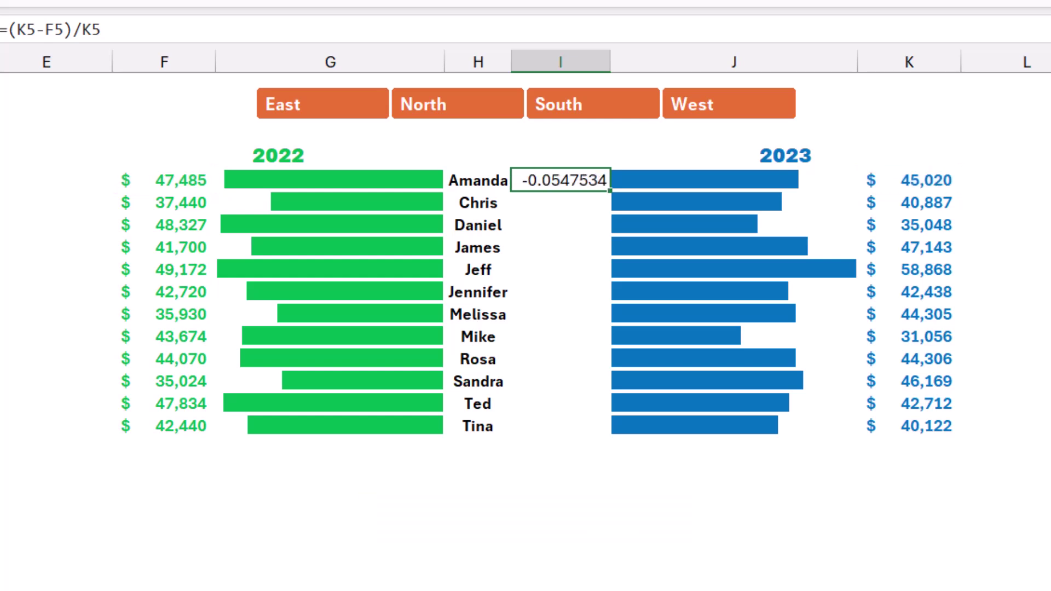
{"action": "double_click", "coordinate": [610, 191]}
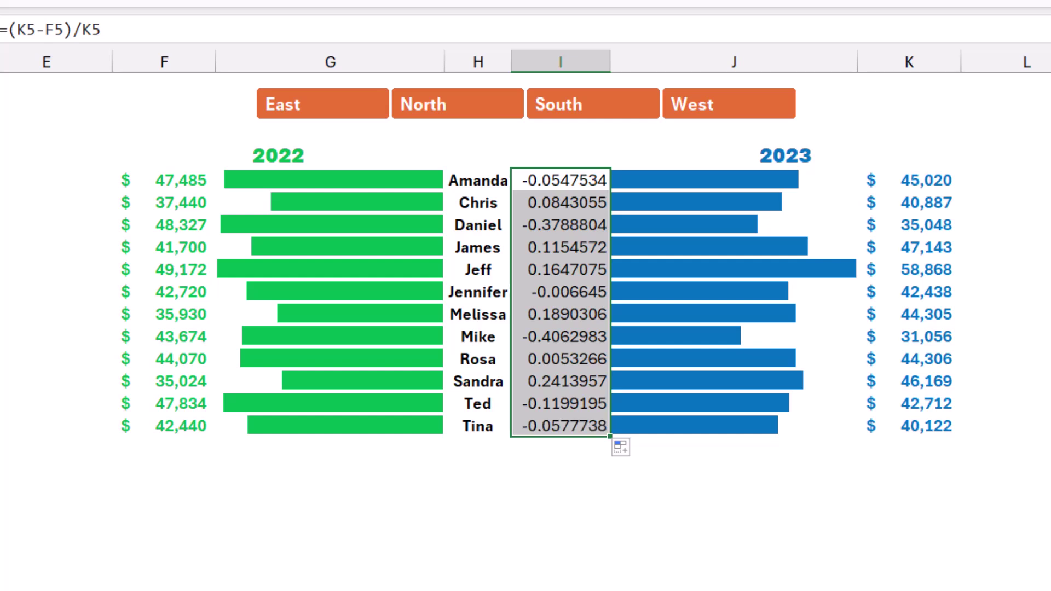
{"action": "left_click", "coordinate": [1005, 515]}
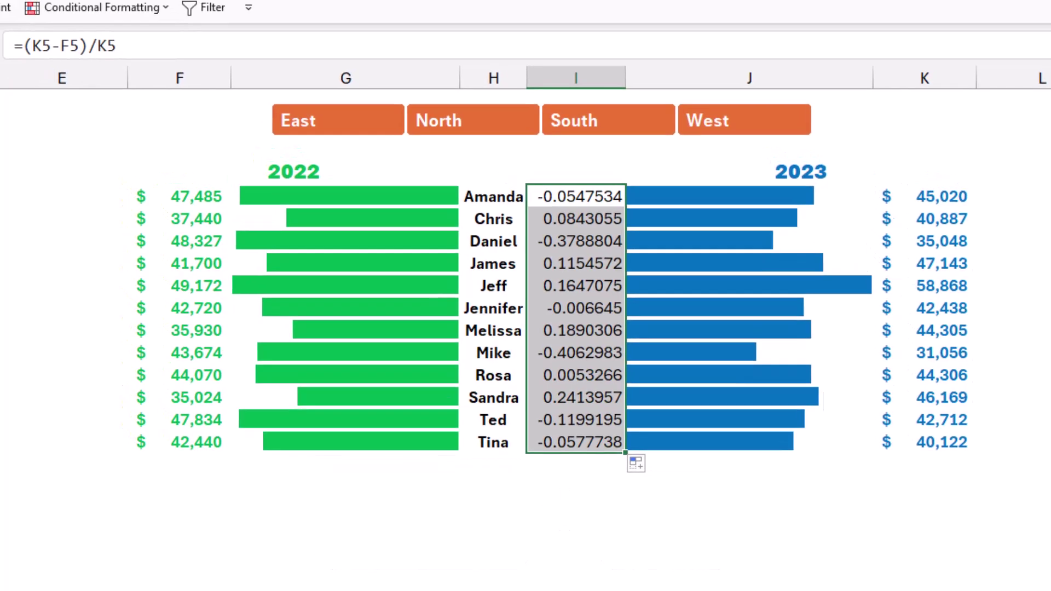
Apply the custom number format 0.00%;-0.00% to the change values in I5:I16
{"action": "key", "text": "ctrl+1"}
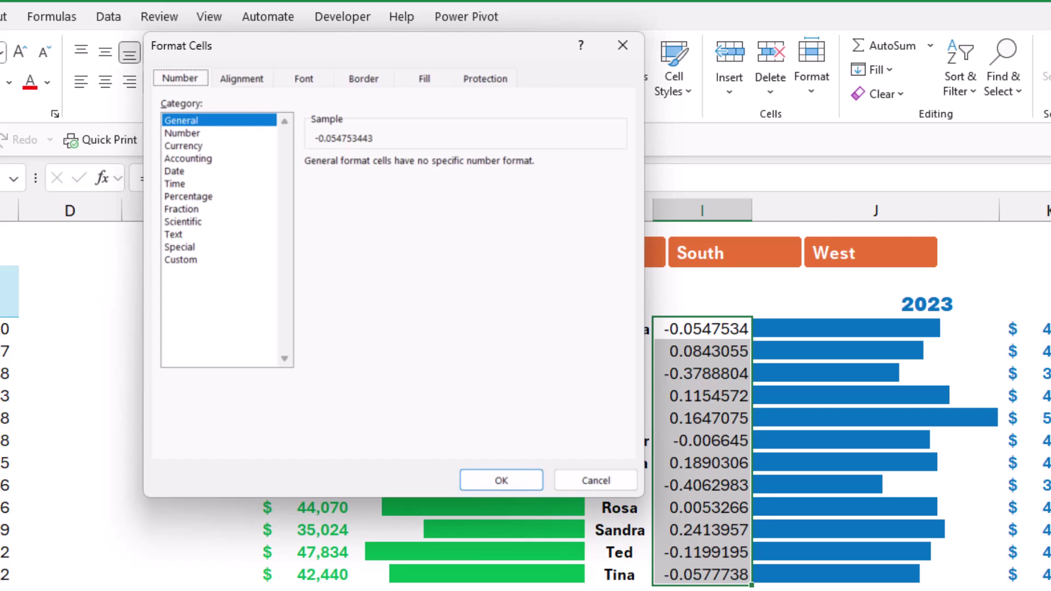
{"action": "left_click", "coordinate": [180, 259]}
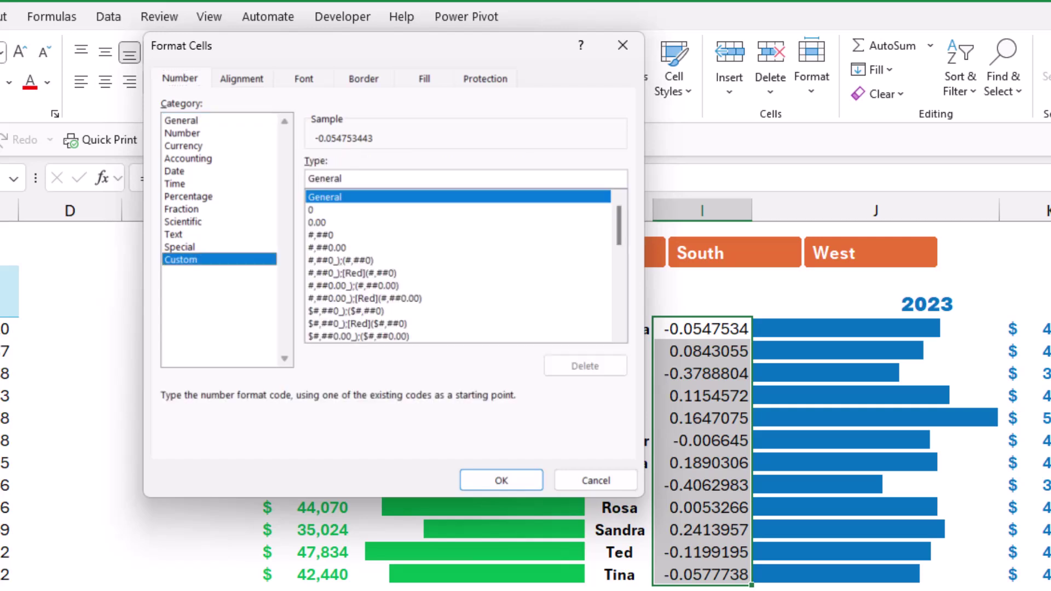
{"action": "key", "text": "Tab"}
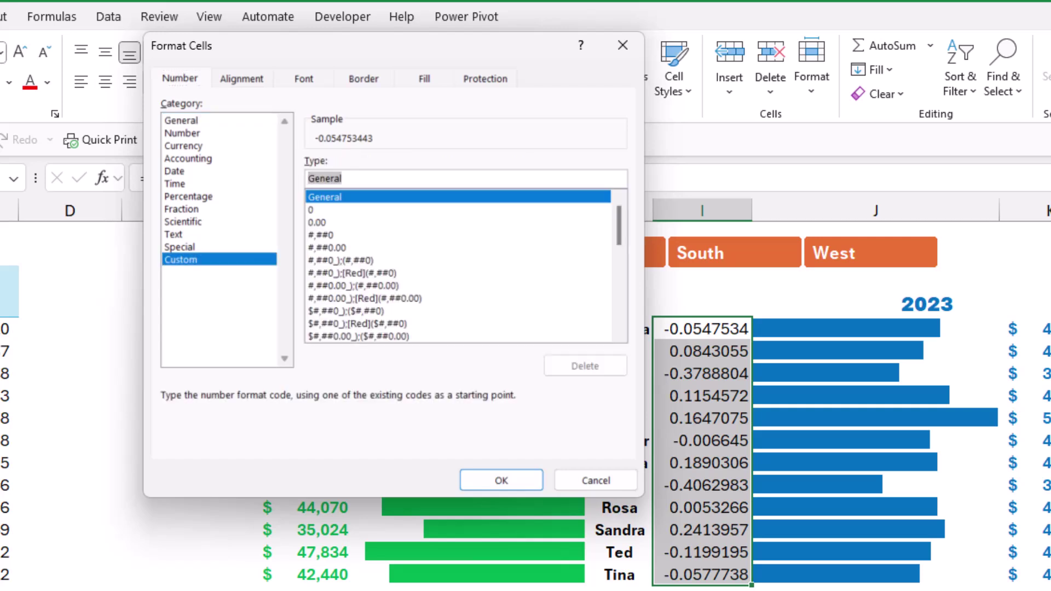
{"action": "key", "text": "BackSpace"}
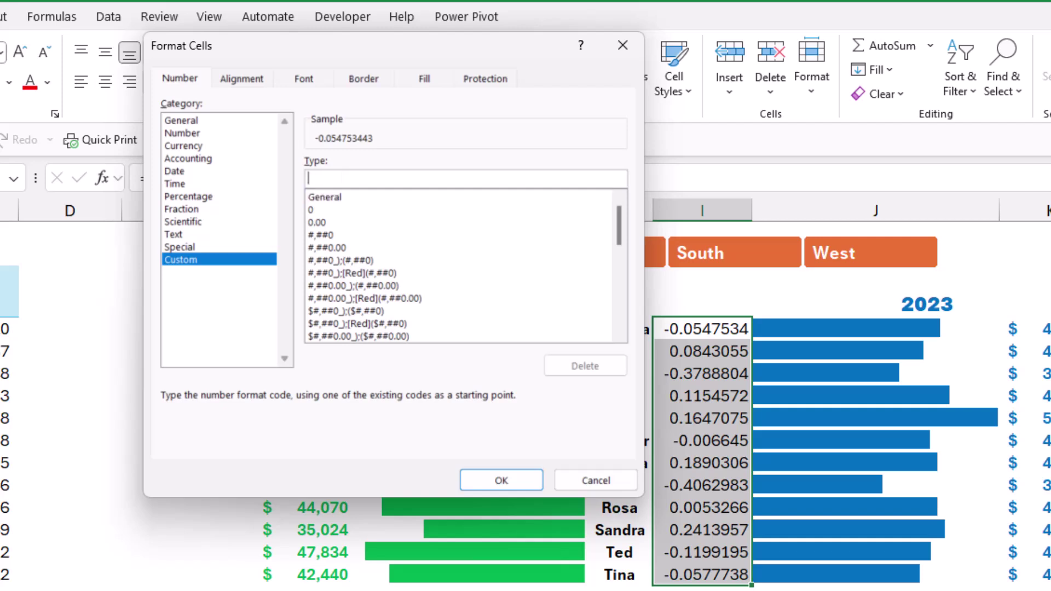
{"action": "type", "text": "0.00%"}
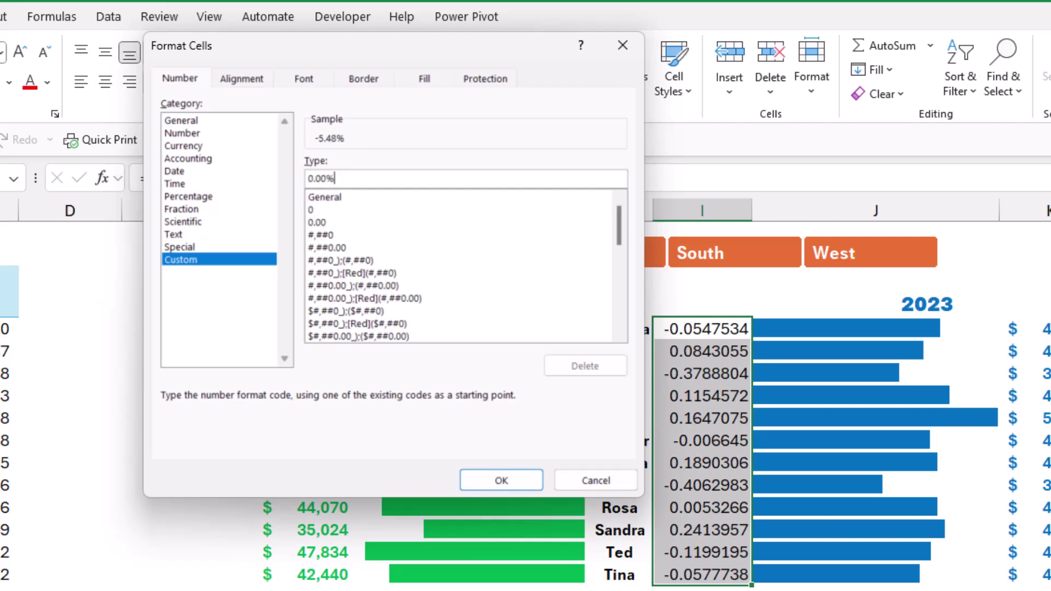
{"action": "type", "text": ";"}
{"action": "type", "text": "-0.00%"}
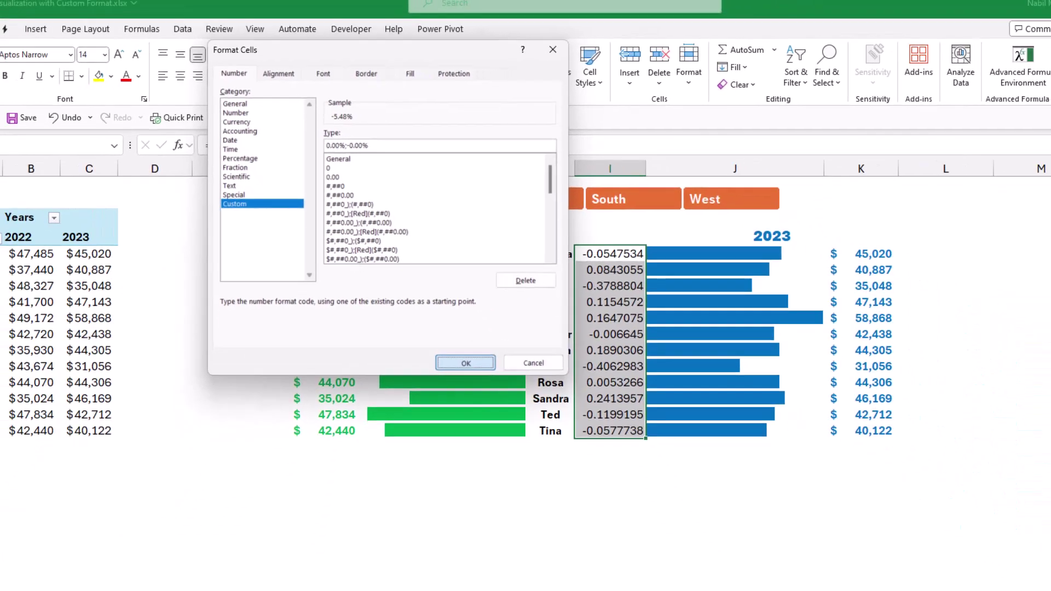
{"action": "key", "text": "Return"}
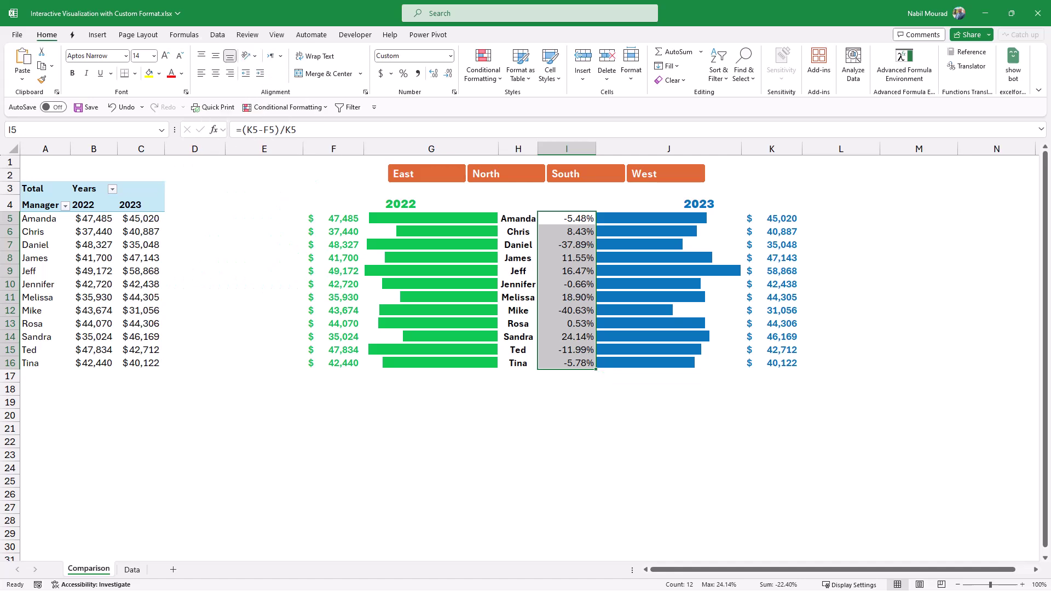
Insert the Arial symbols ▲ and ▼ into cell M1, select them within the cell, and discard the entry
{"action": "left_click", "coordinate": [919, 162]}
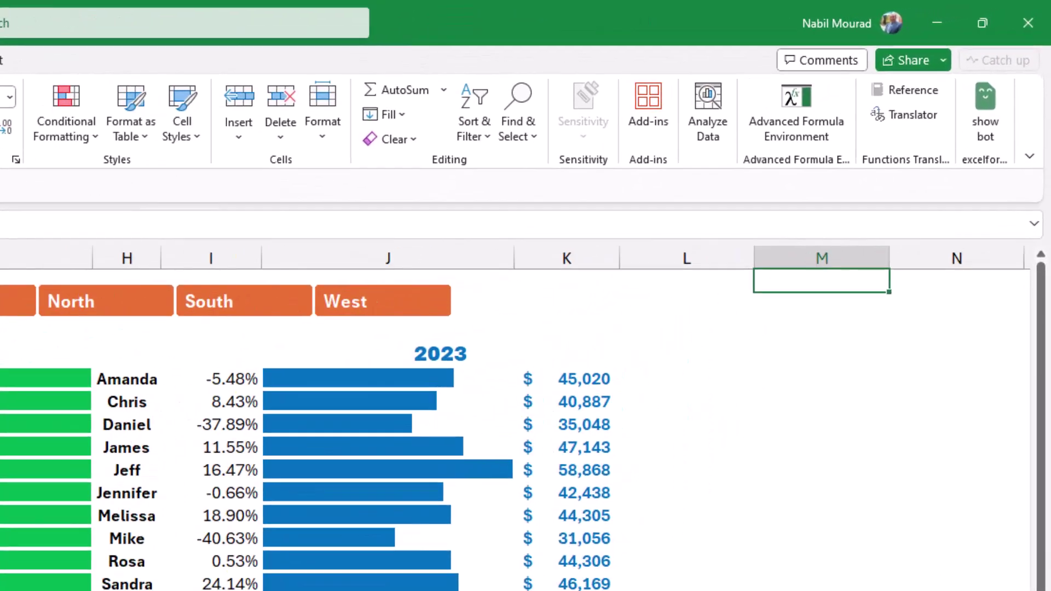
{"action": "left_click", "coordinate": [97, 34]}
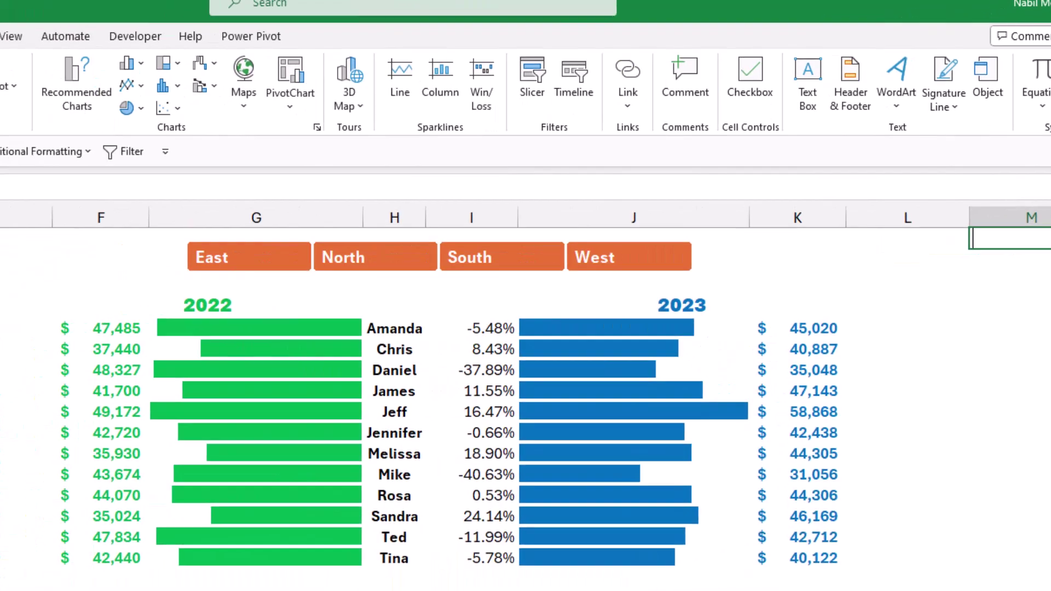
{"action": "left_click", "coordinate": [878, 115]}
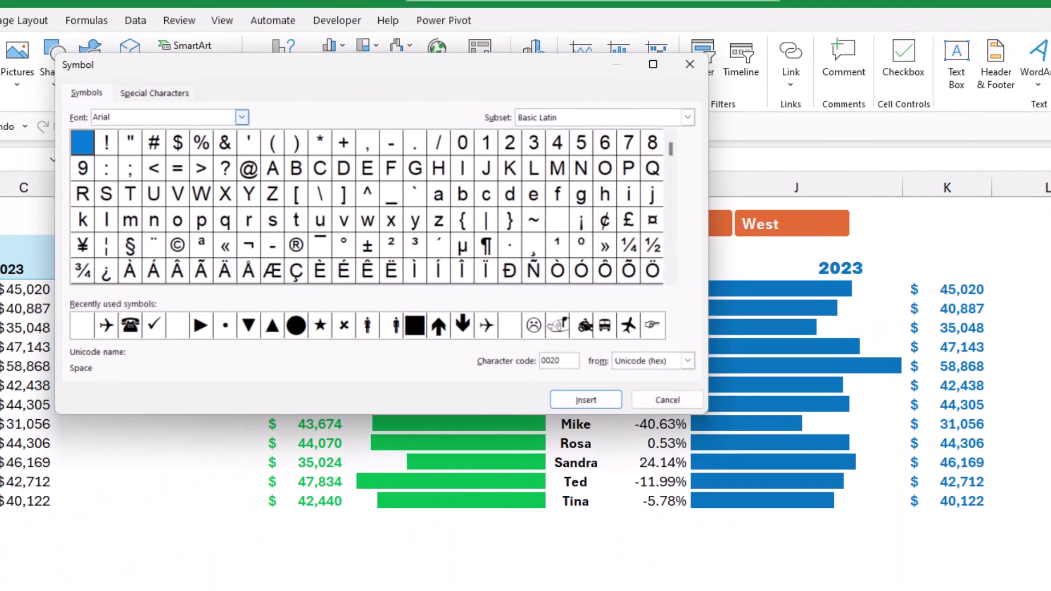
{"action": "left_click_drag", "start_coordinate": [670, 148], "coordinate": [671, 241]}
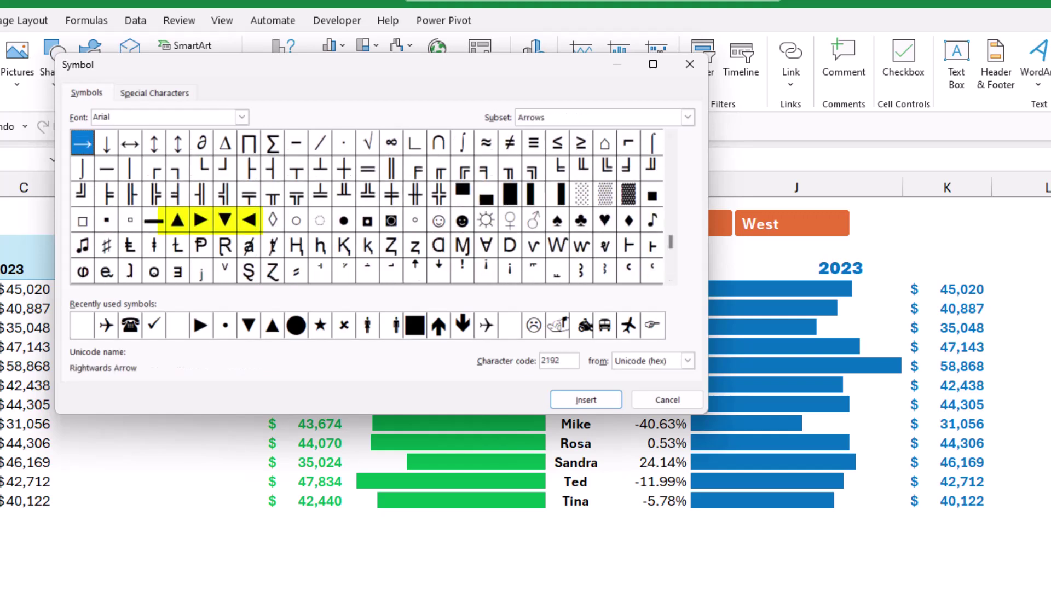
{"action": "left_click", "coordinate": [177, 220]}
{"action": "left_click", "coordinate": [586, 399]}
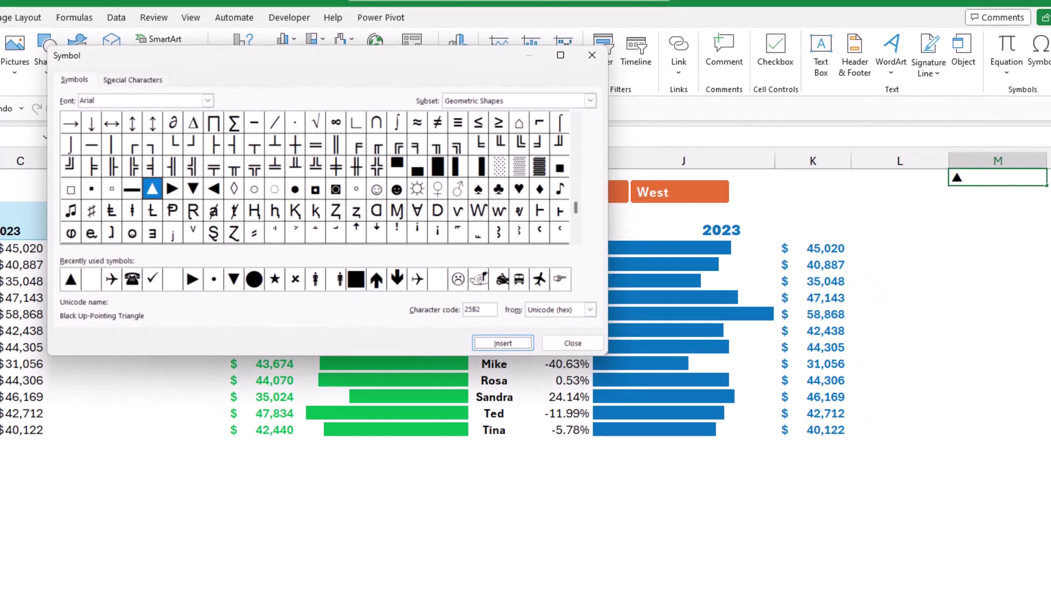
{"action": "left_click", "coordinate": [193, 189]}
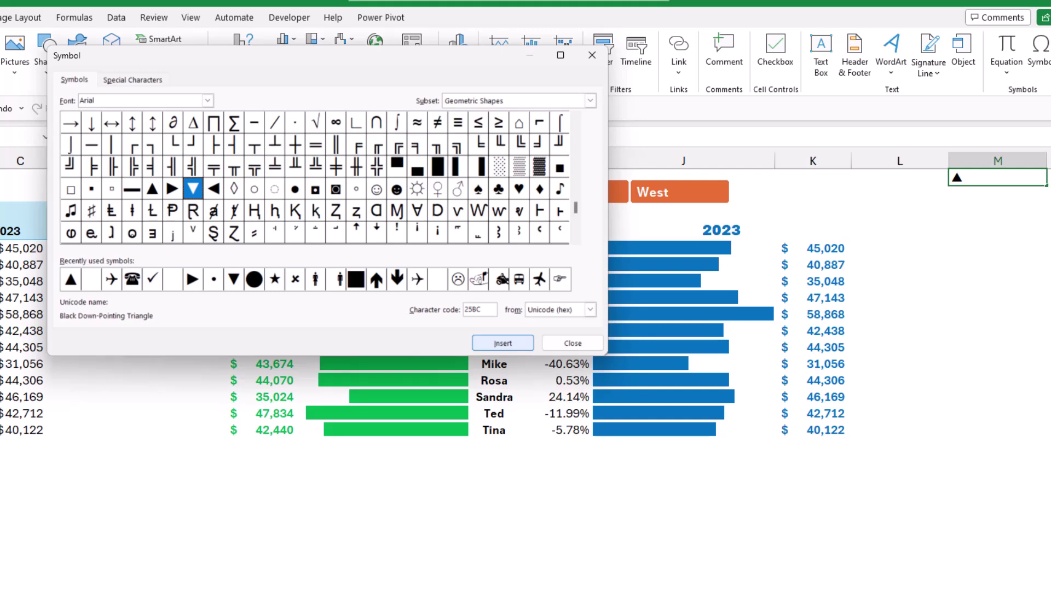
{"action": "left_click", "coordinate": [503, 343]}
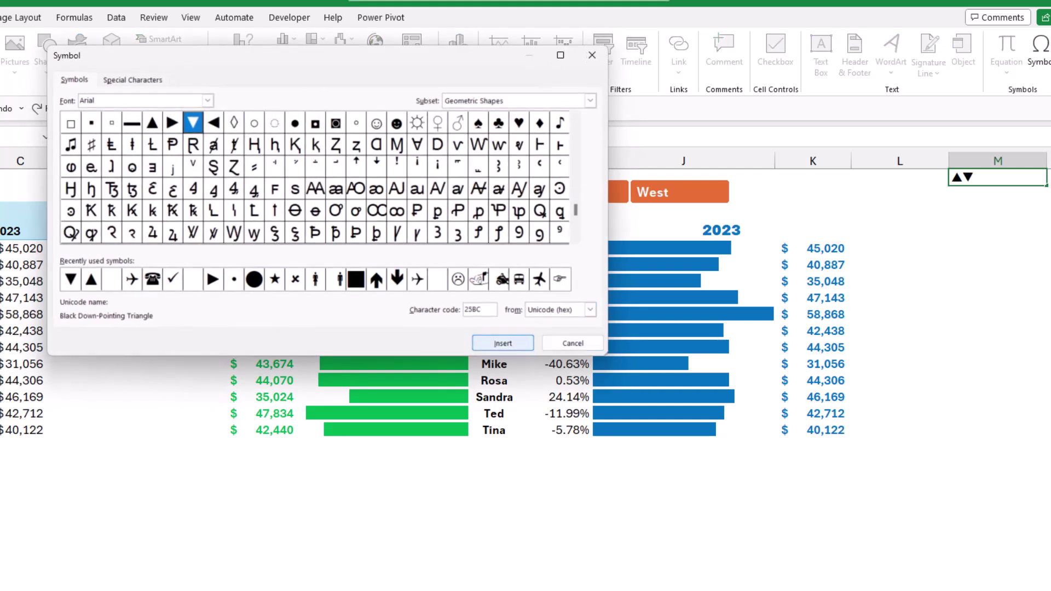
{"action": "left_click", "coordinate": [572, 343]}
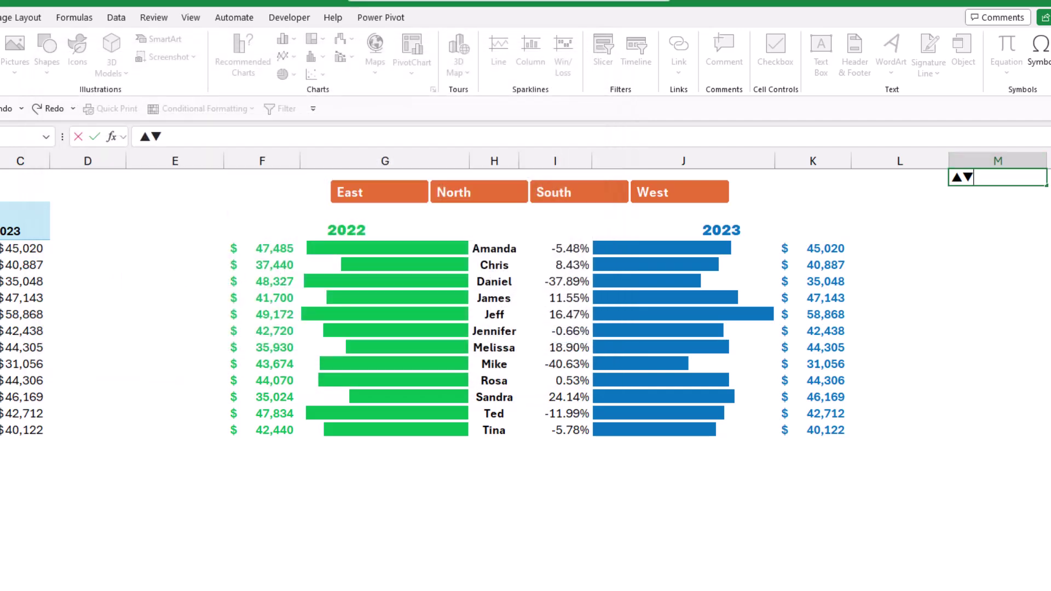
{"action": "key", "text": "shift+Home"}
{"action": "key", "text": "Escape"}
Change the custom number format of I5:I16 to 0.00% ▲;-0.00% ▼ so the percentages carry up and down triangles
{"action": "left_click_drag", "start_coordinate": [555, 248], "coordinate": [555, 430]}
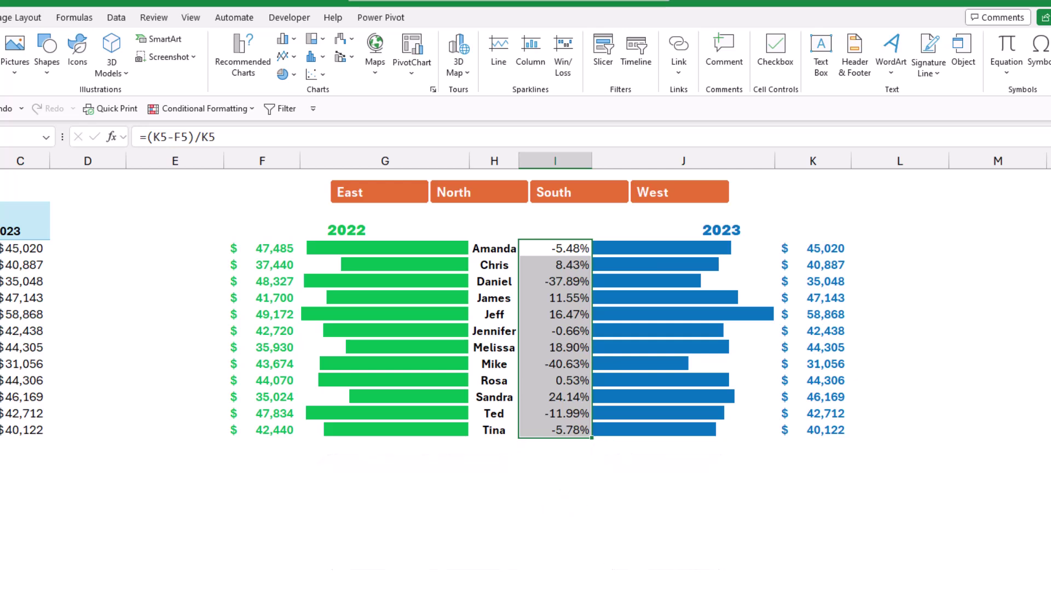
{"action": "key", "text": "ctrl+1"}
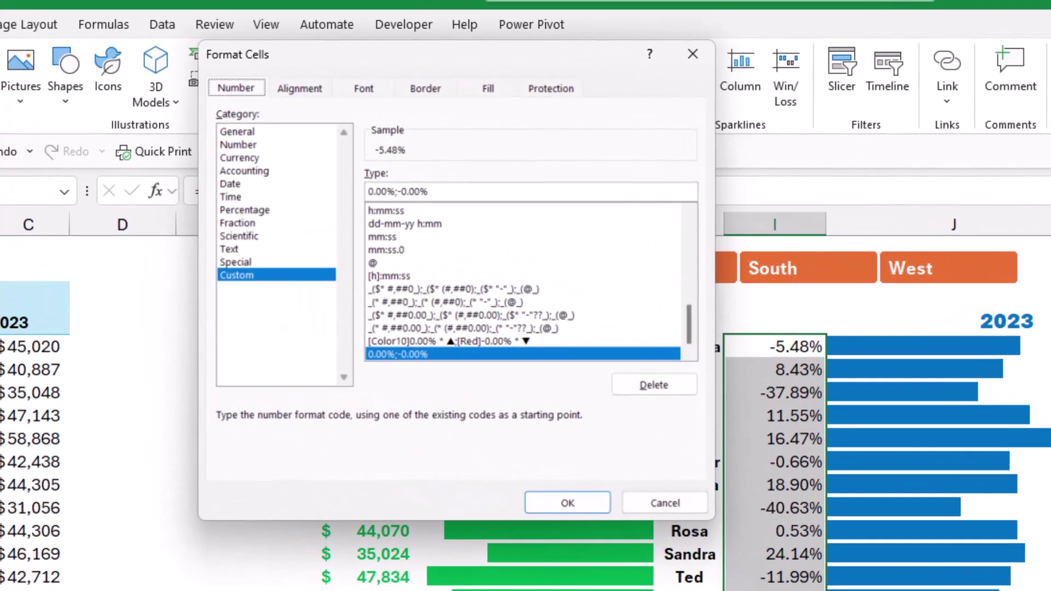
{"action": "left_click", "coordinate": [284, 137]}
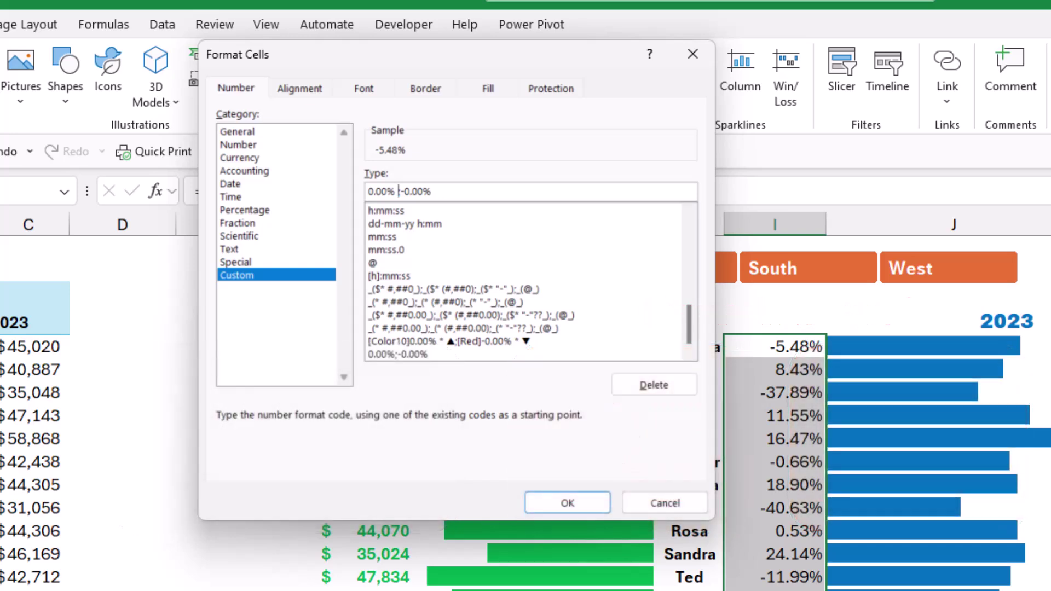
{"action": "type", "text": "▲"}
{"action": "left_click", "coordinate": [440, 191]}
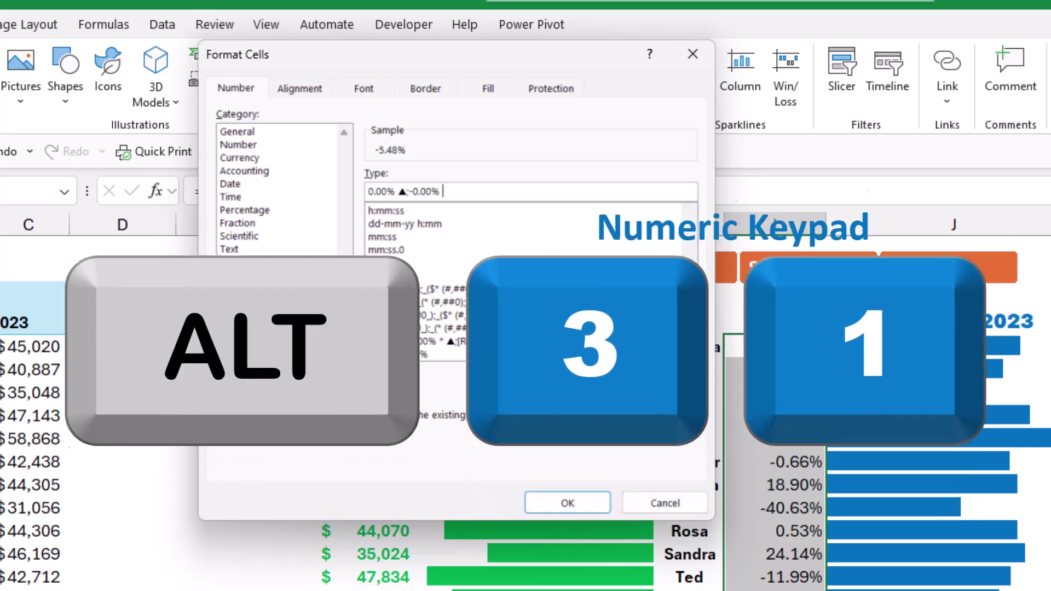
{"action": "type", "text": "▼"}
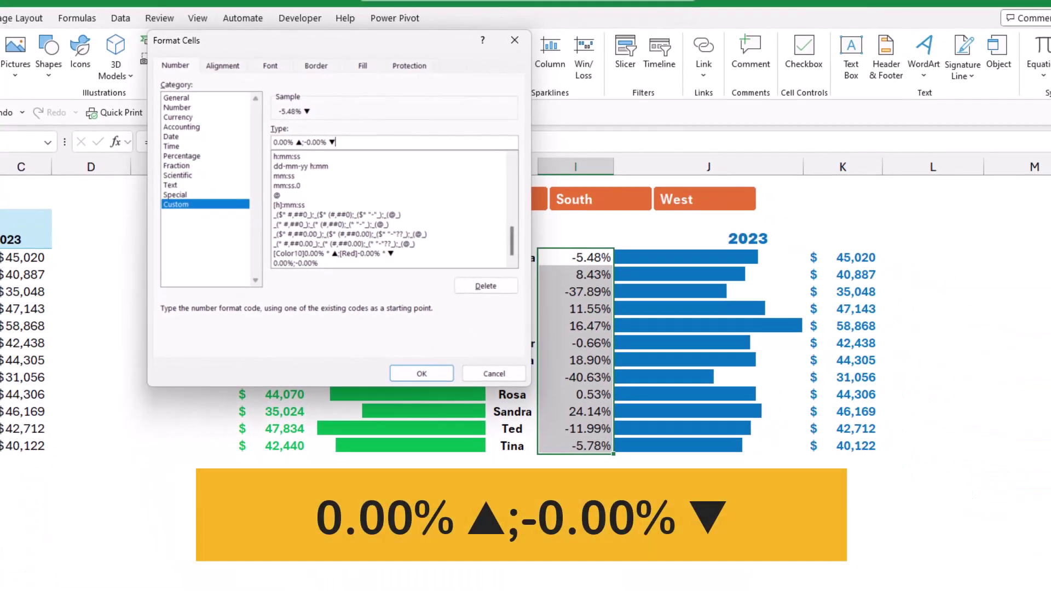
{"action": "key", "text": "Return"}
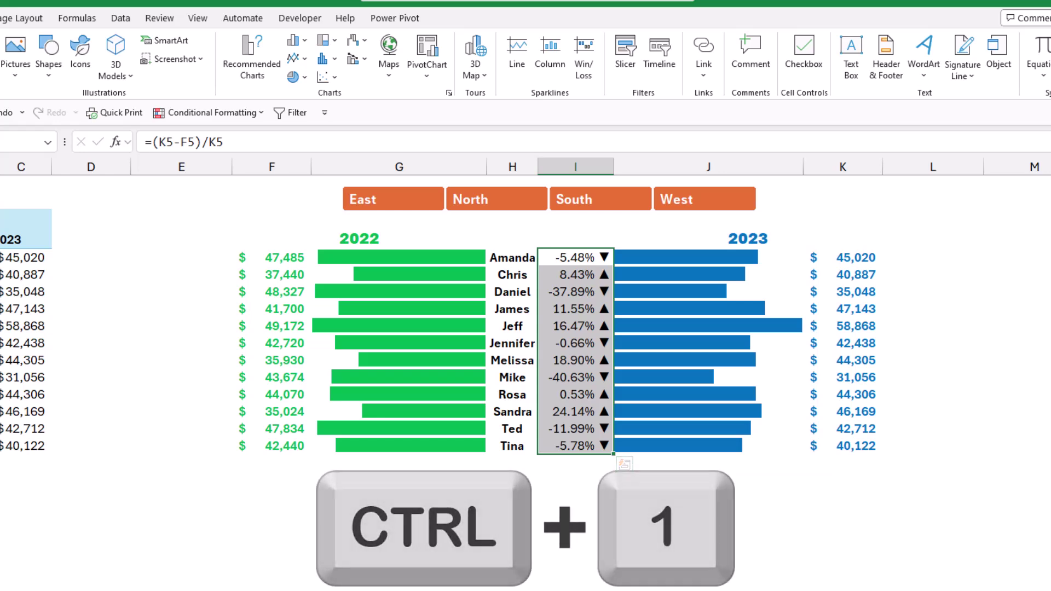
Change the custom number format of I5:I16 to [Green]0.00% ▲;[Red]-0.00% ▼ so increases are green and decreases red
{"action": "key", "text": "ctrl+1"}
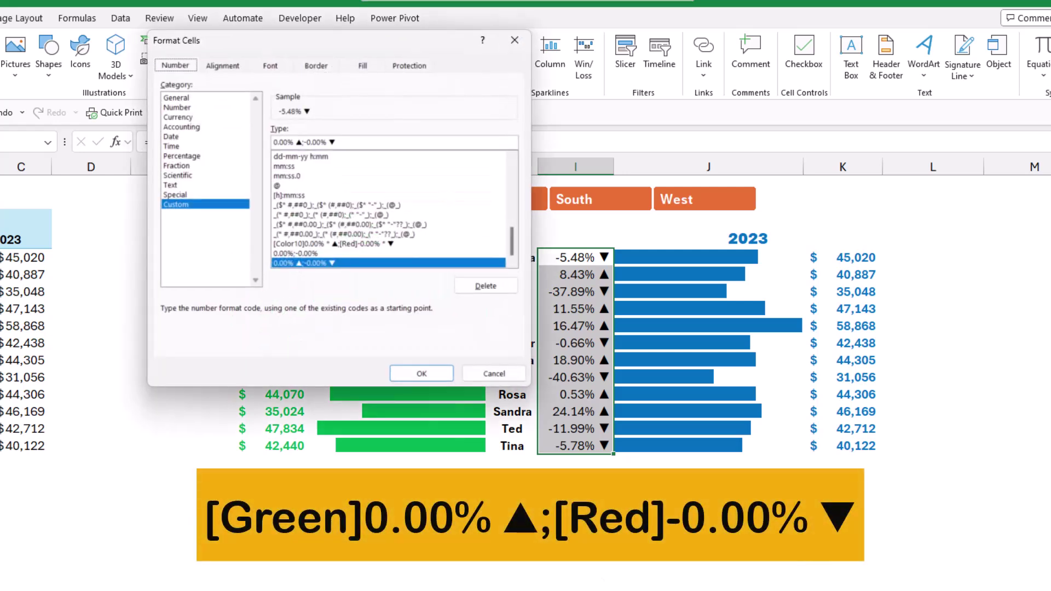
{"action": "left_click", "coordinate": [274, 142]}
{"action": "type", "text": "[Green"}
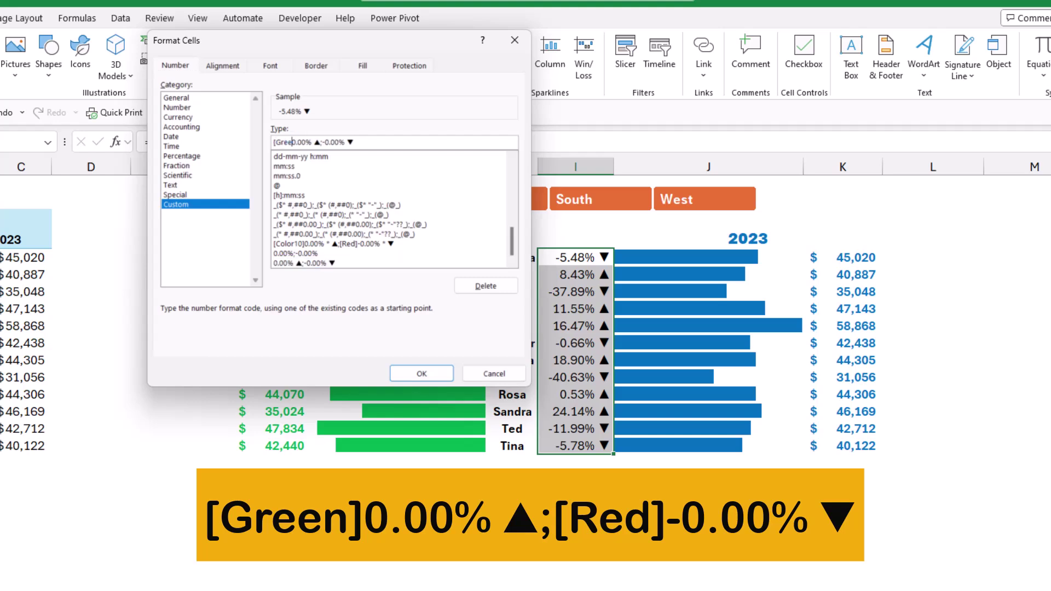
{"action": "type", "text": "]"}
{"action": "type", "text": "[Red"}
{"action": "type", "text": "]"}
{"action": "key", "text": "Return"}
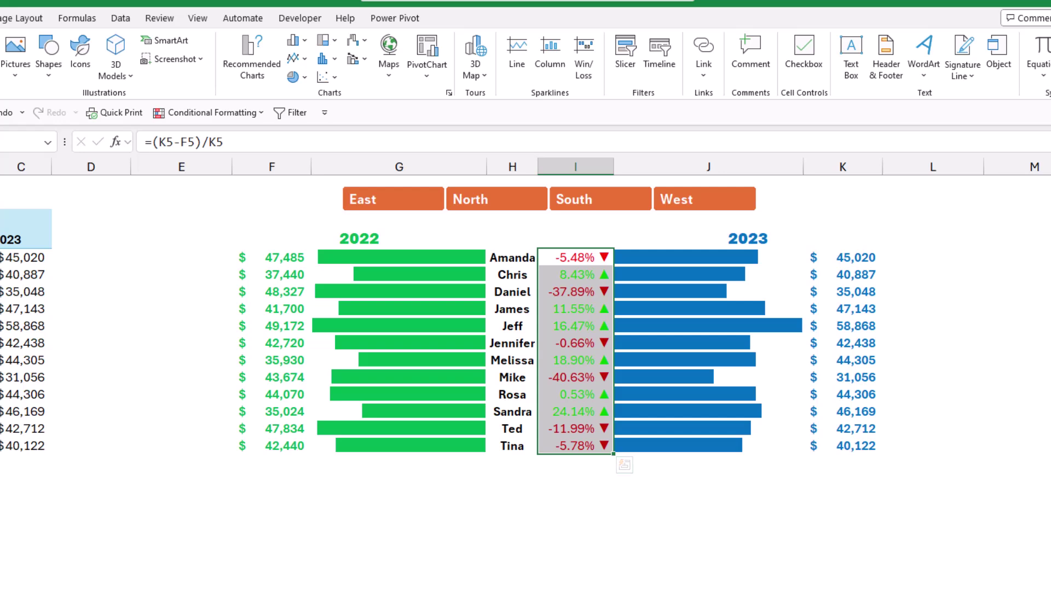
{"action": "left_click", "coordinate": [575, 548]}
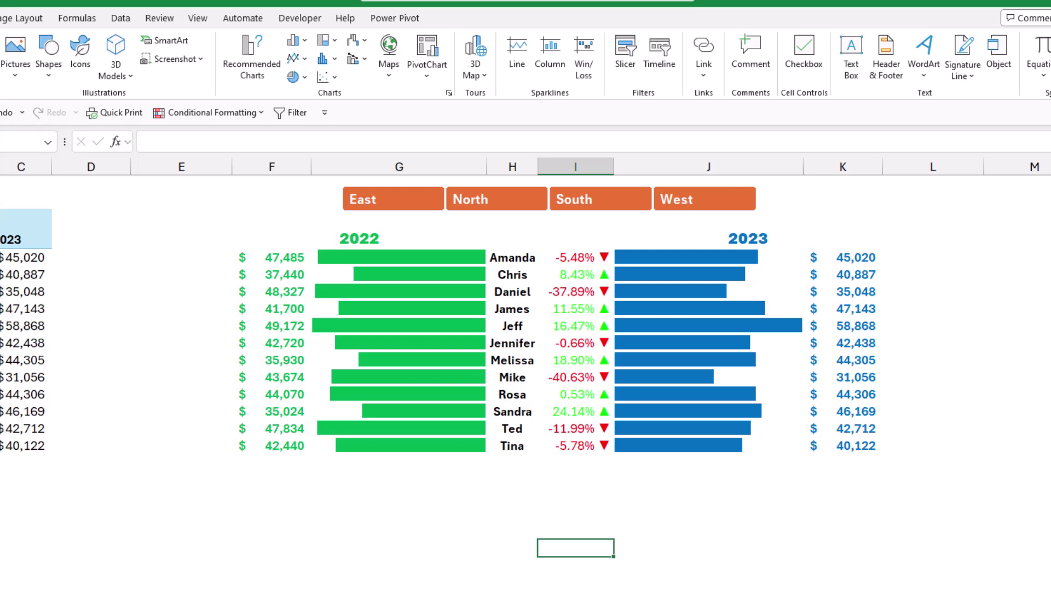
Replace Green with color10 in the custom format of I5:I16, making it [color10]0.00% ▲;[Red]-0.00% ▼
{"action": "left_click_drag", "start_coordinate": [575, 360], "coordinate": [575, 446]}
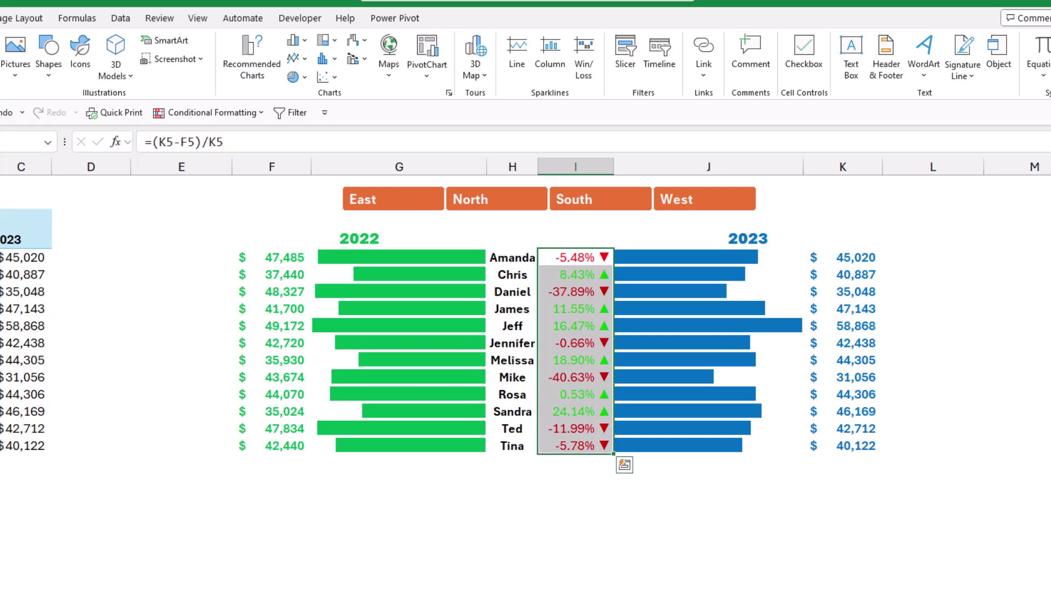
{"action": "key", "text": "ctrl+1"}
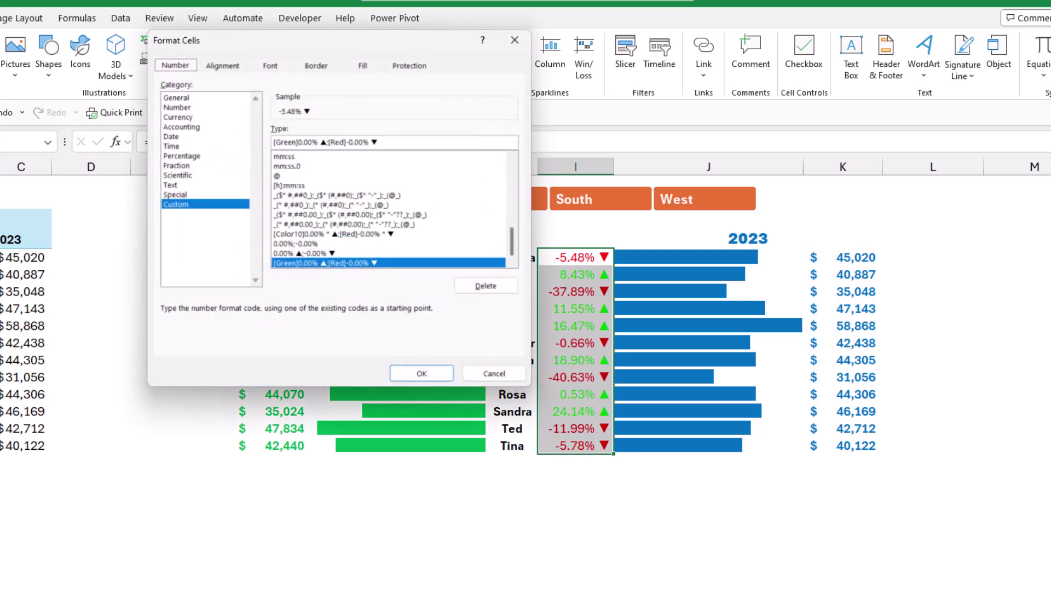
{"action": "left_click_drag", "start_coordinate": [297, 142], "coordinate": [275, 142]}
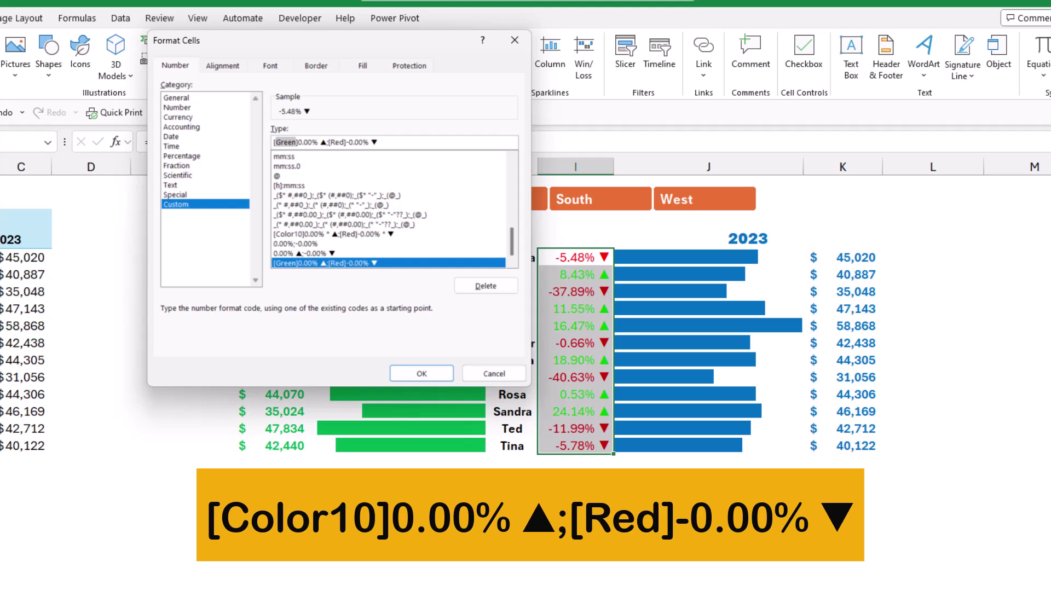
{"action": "type", "text": "color"}
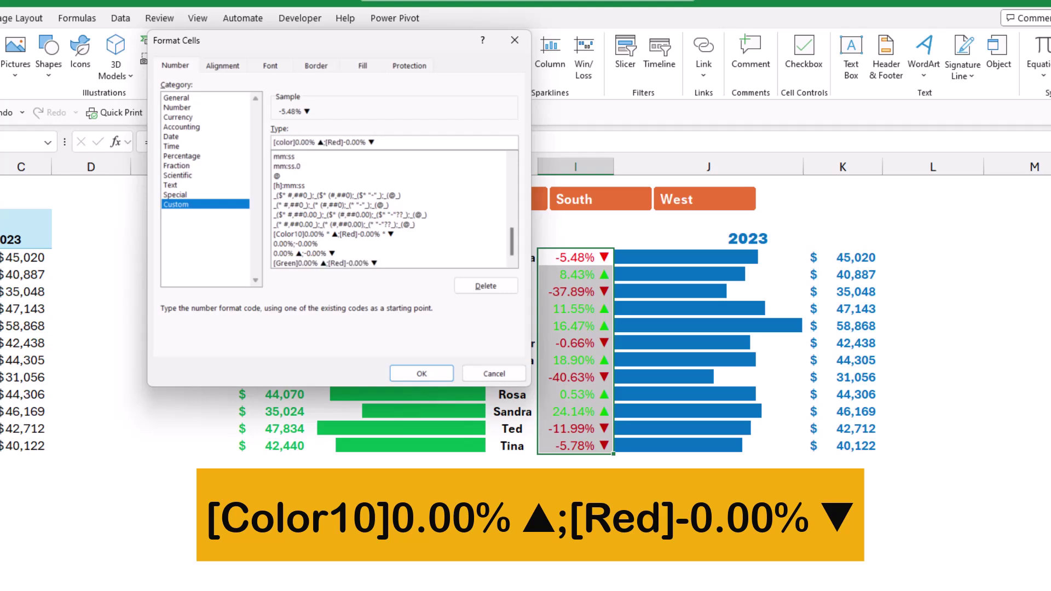
{"action": "type", "text": "10"}
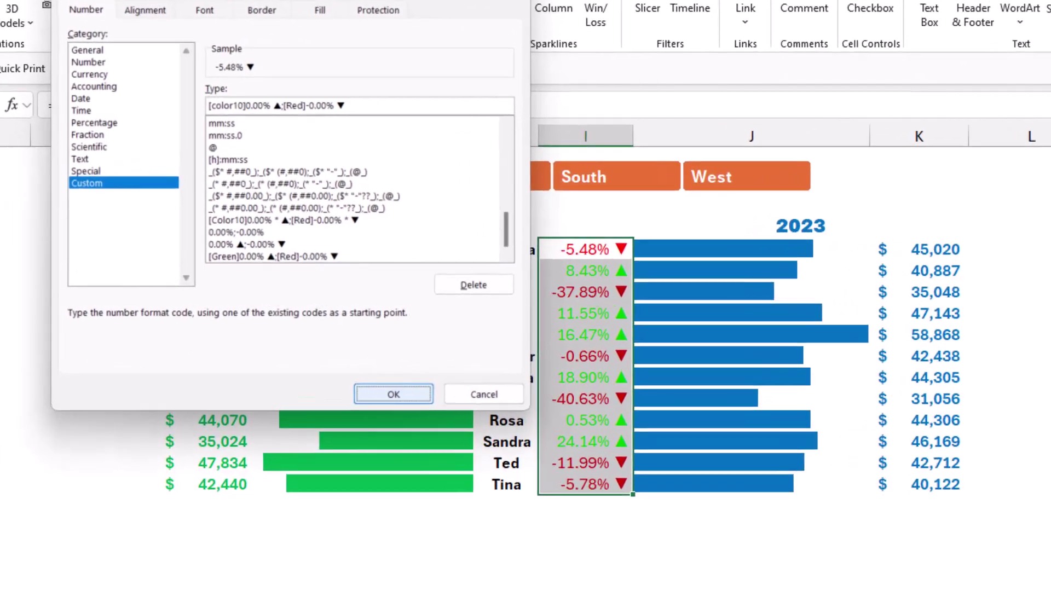
{"action": "key", "text": "Return"}
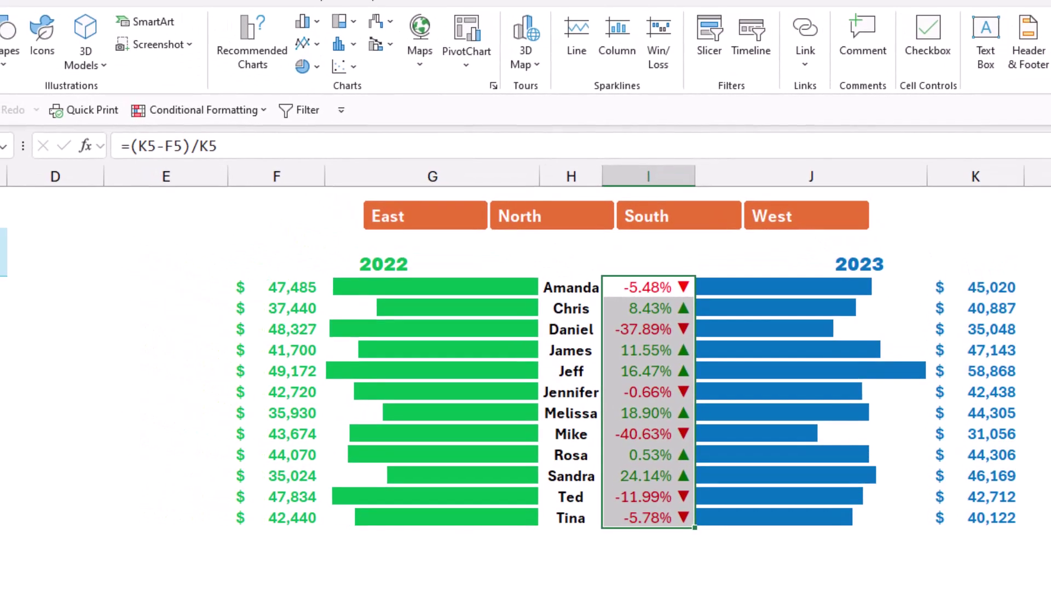
Add an asterisk and space before each triangle in the I5:I16 format, making it [Color10]0.00% * ▲;[Red]-0.00% * ▼
{"action": "key", "text": "ctrl+1"}
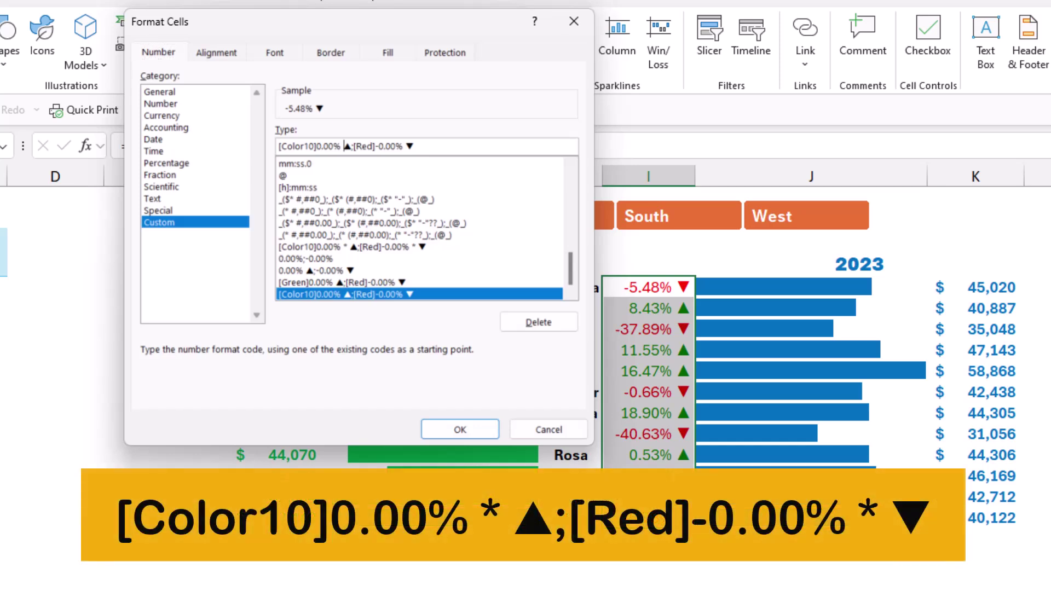
{"action": "left_click", "coordinate": [345, 146]}
{"action": "type", "text": "*"}
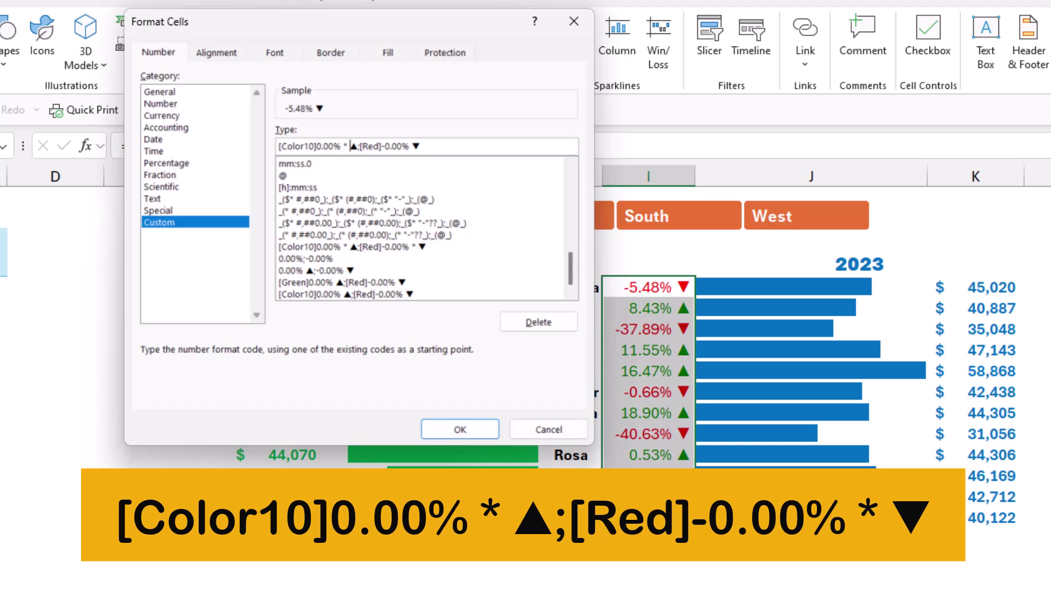
{"action": "left_click", "coordinate": [412, 146]}
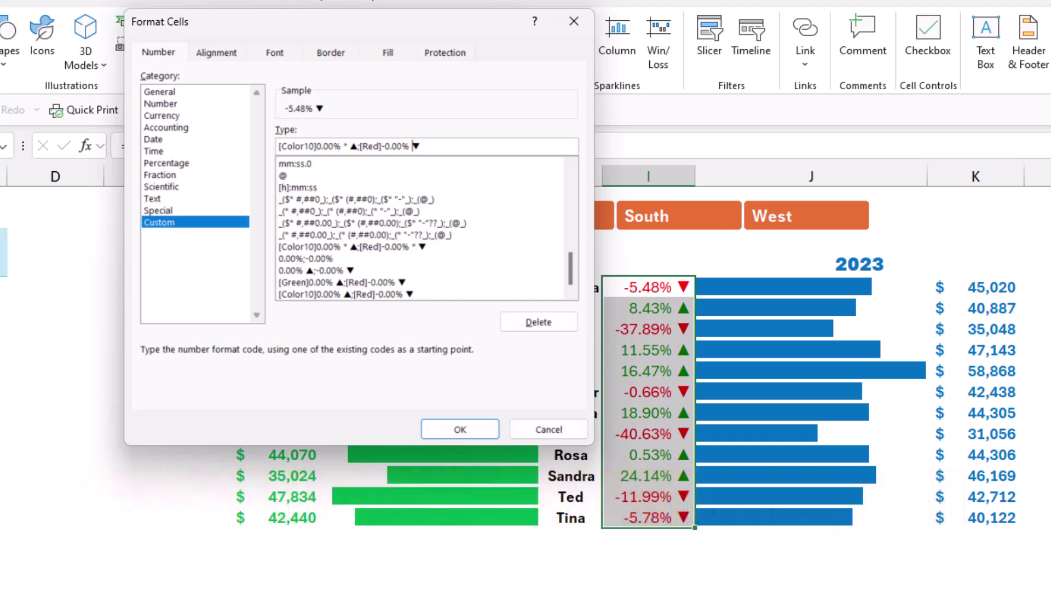
{"action": "type", "text": "*"}
{"action": "left_click", "coordinate": [460, 429]}
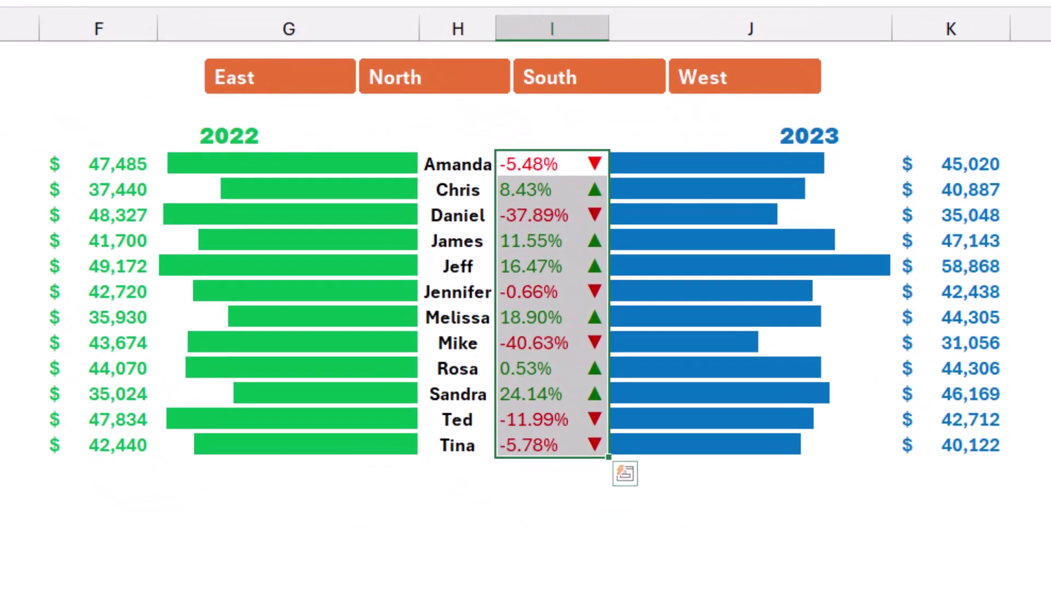
Deselect the change column and filter the dashboard one region at a time by East, South and West
{"action": "key", "text": "ctrl+Home"}
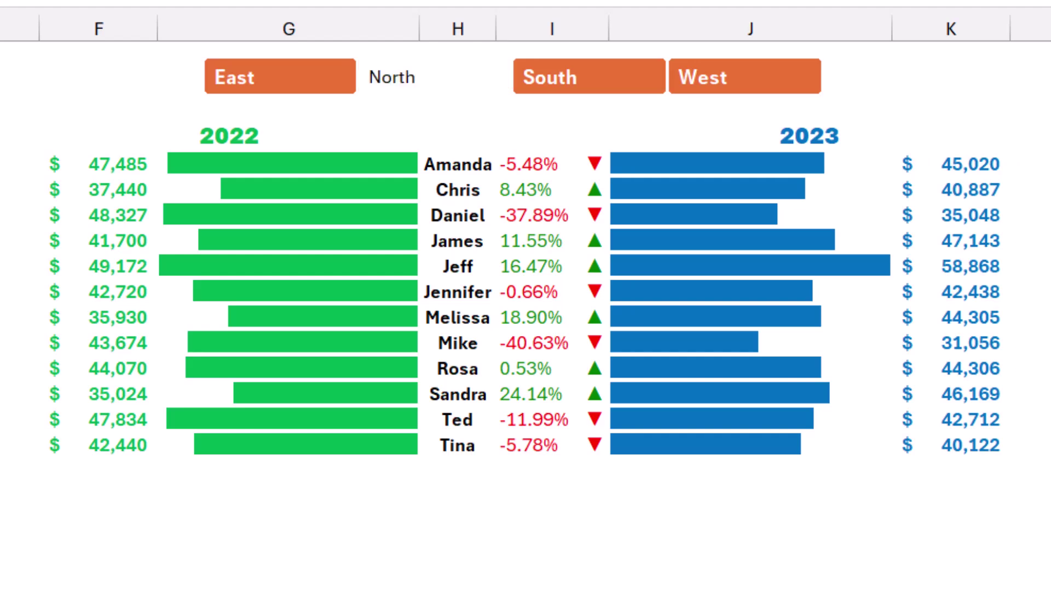
{"action": "left_click", "coordinate": [236, 77]}
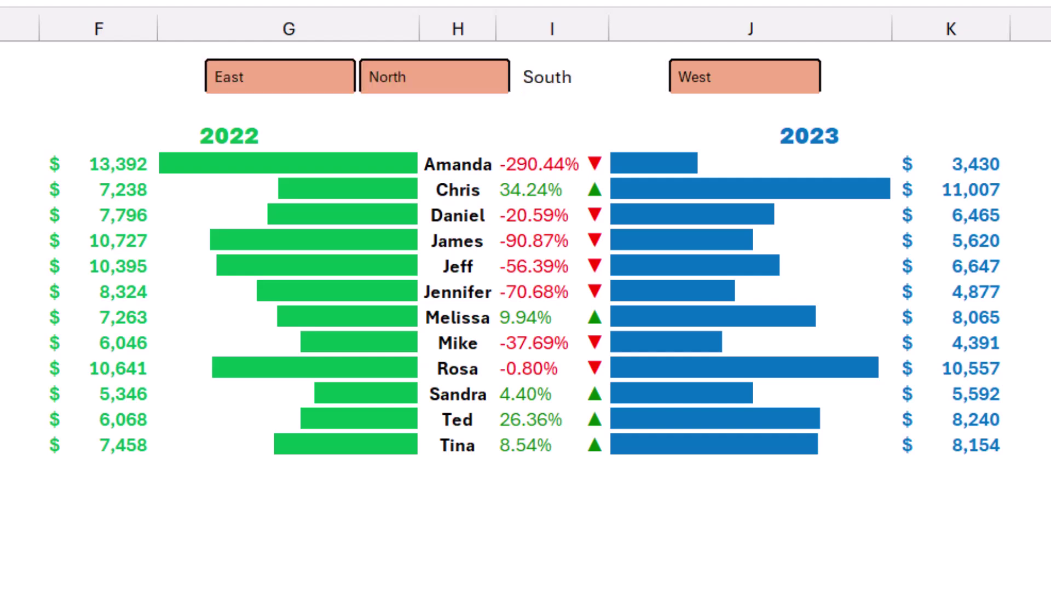
{"action": "left_click", "coordinate": [744, 77]}
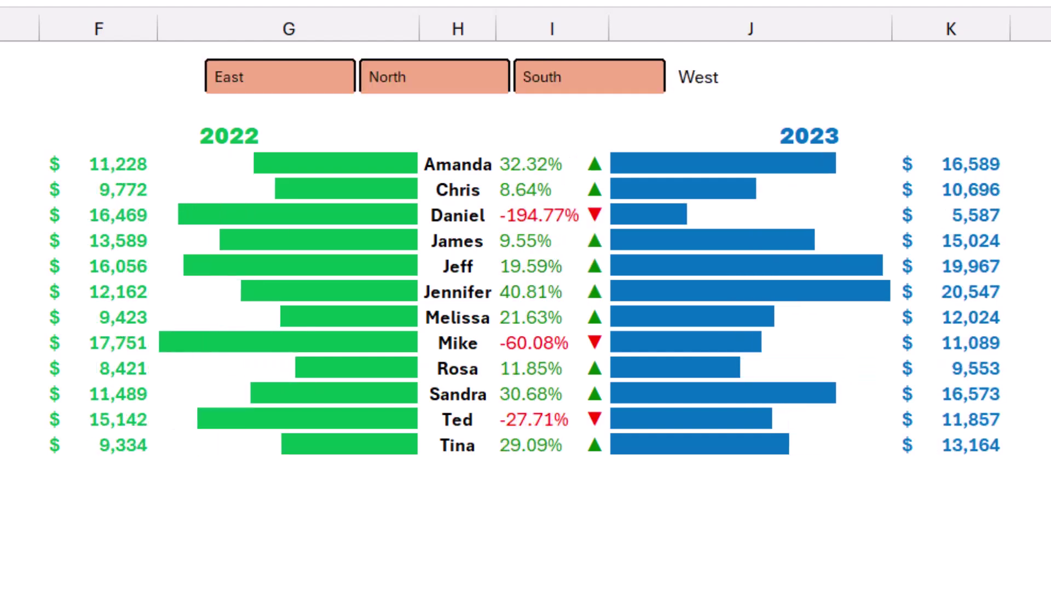